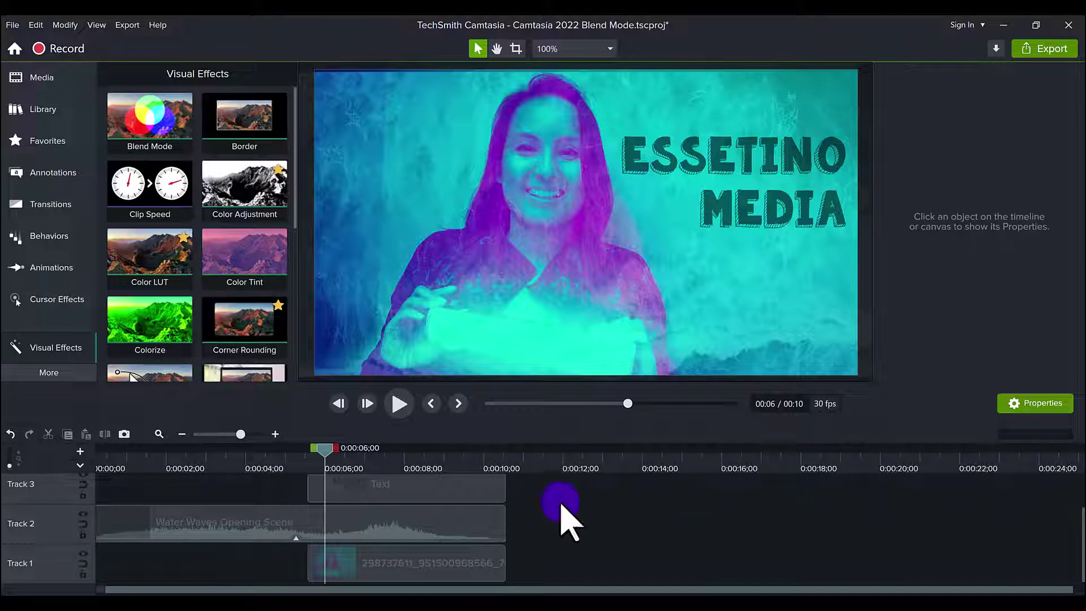
Step: Play the finished blend preview and toggle the Visual Effects and extra tool lists
left_click(396, 403)
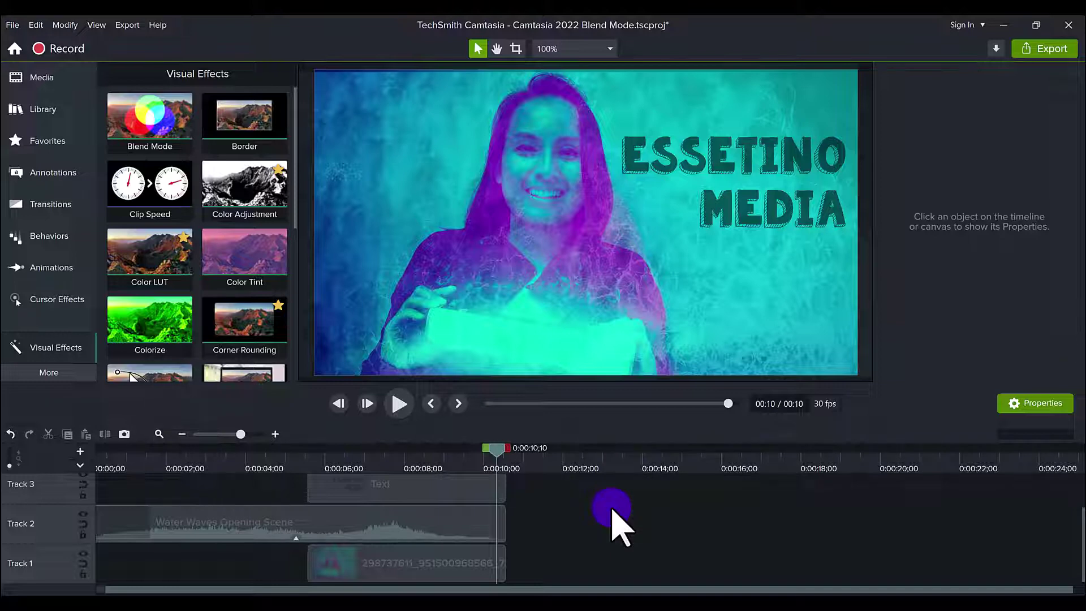
left_click(32, 350)
left_click(32, 351)
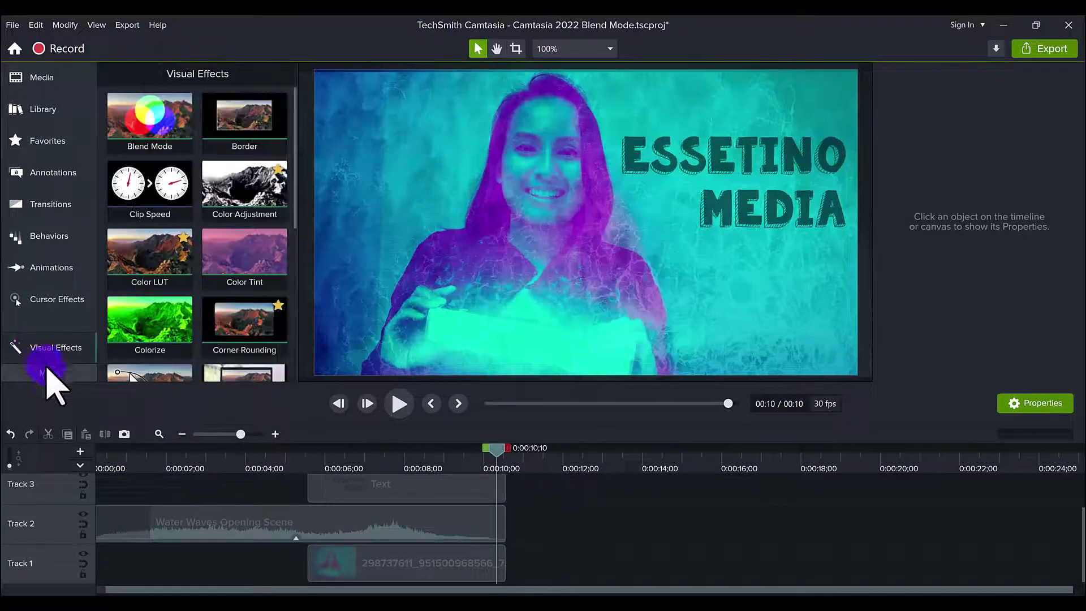
left_click(48, 374)
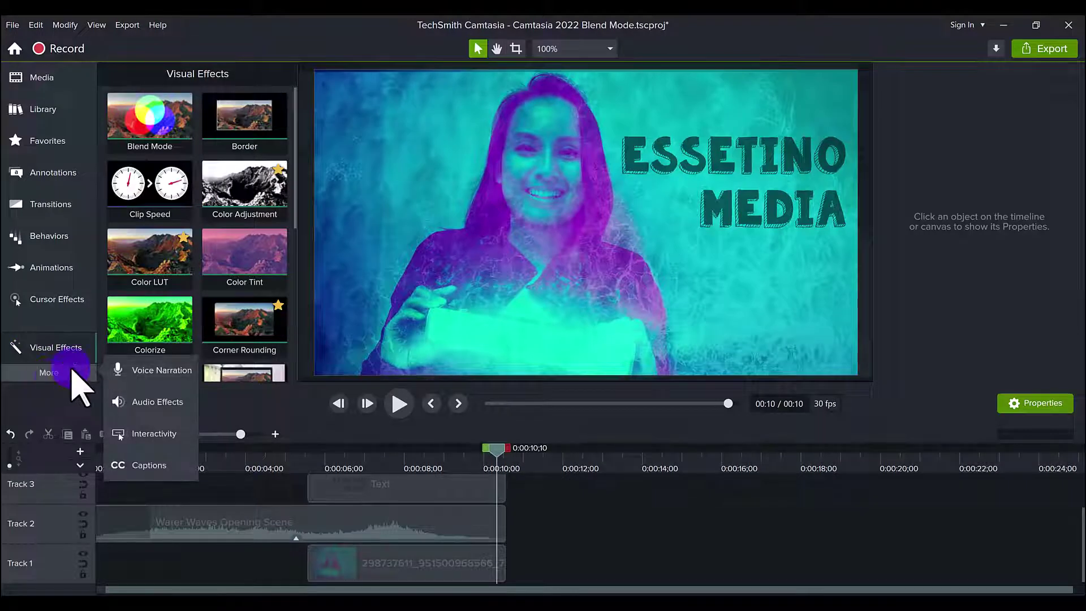
left_click(49, 348)
left_click(48, 350)
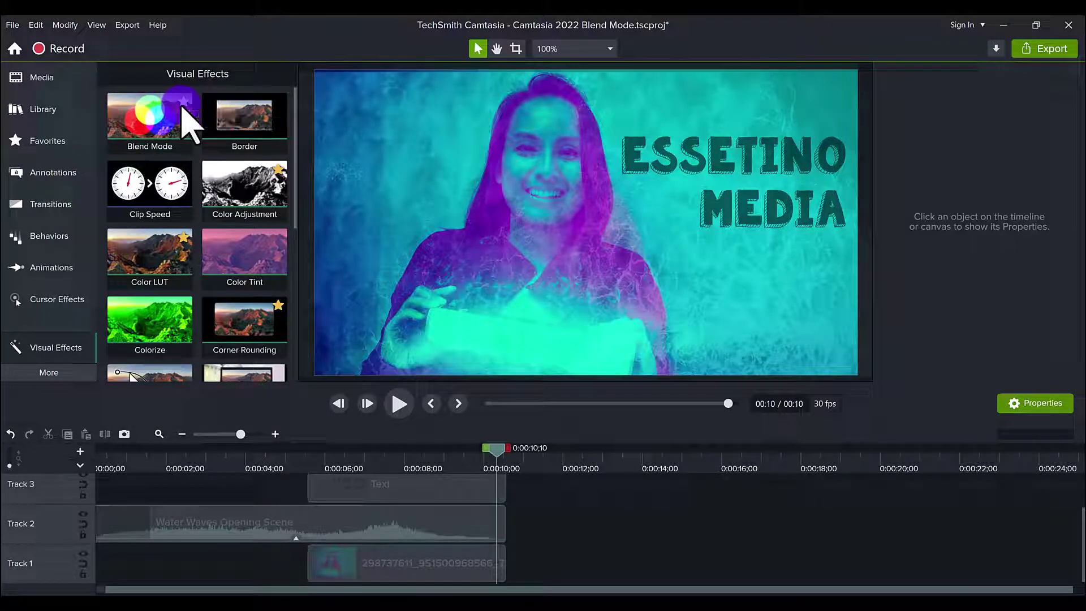
Step: Show the Favorites list and pick the Blend Mode effect from it
left_click(48, 143)
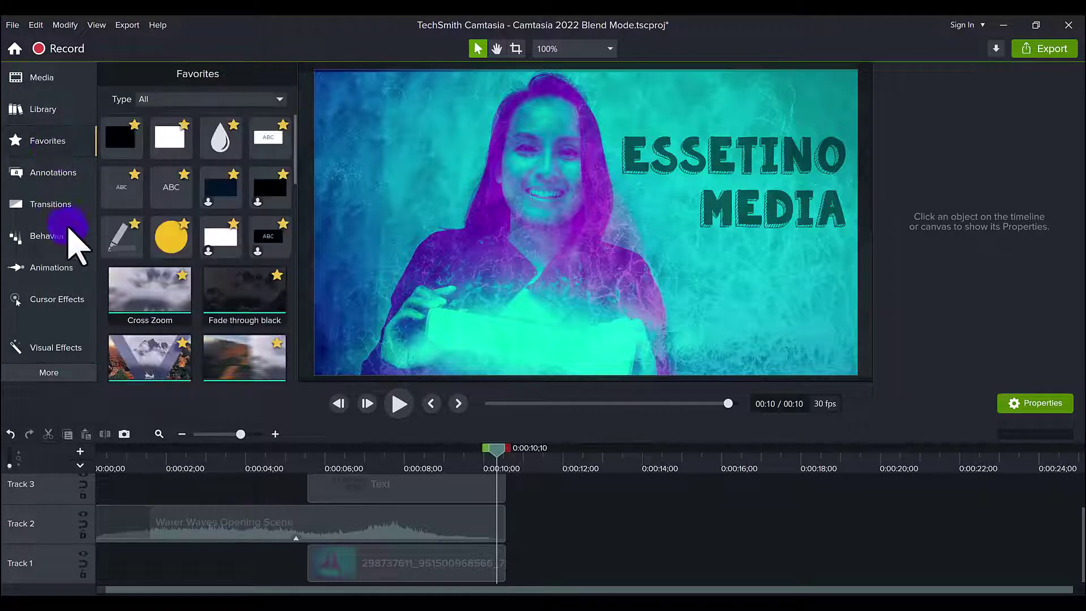
scroll(184, 304, "down", 1)
scroll(184, 304, "down", 5)
left_click(148, 225)
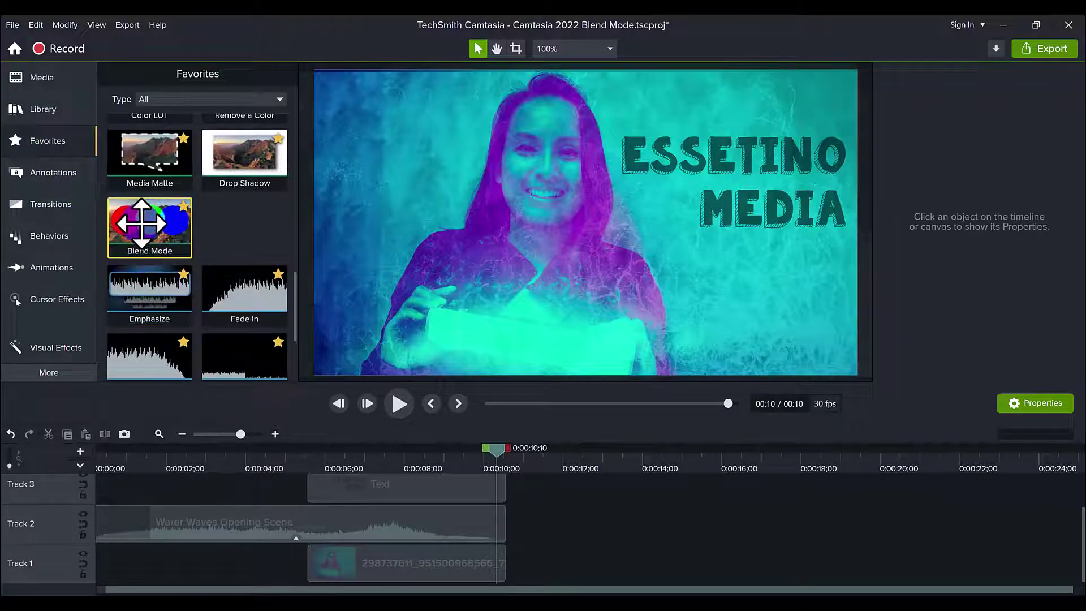
left_click_drag(548, 376, 545, 478)
Step: Place the woman photo on Track 1 at about 0:00:16, with Water Waves above on Track 2
left_click(545, 480)
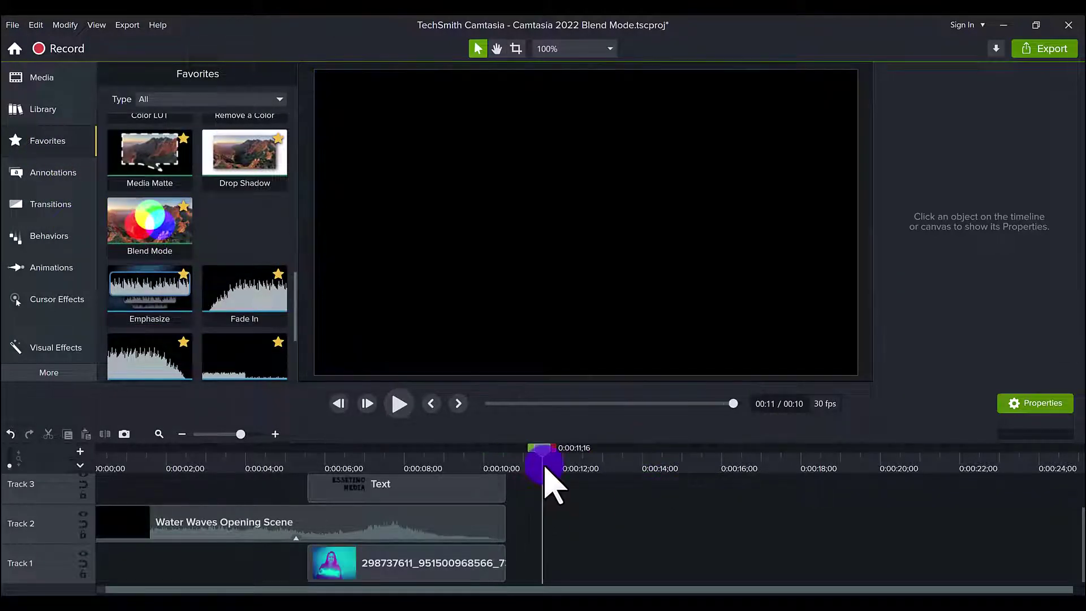
key("ctrl+1")
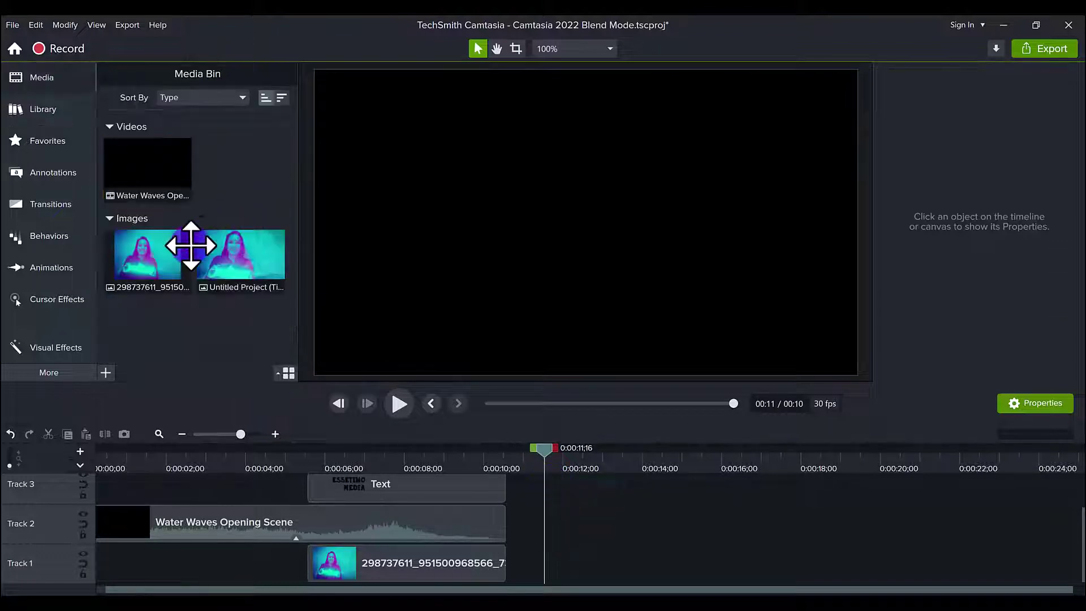
left_click_drag(134, 254, 552, 575)
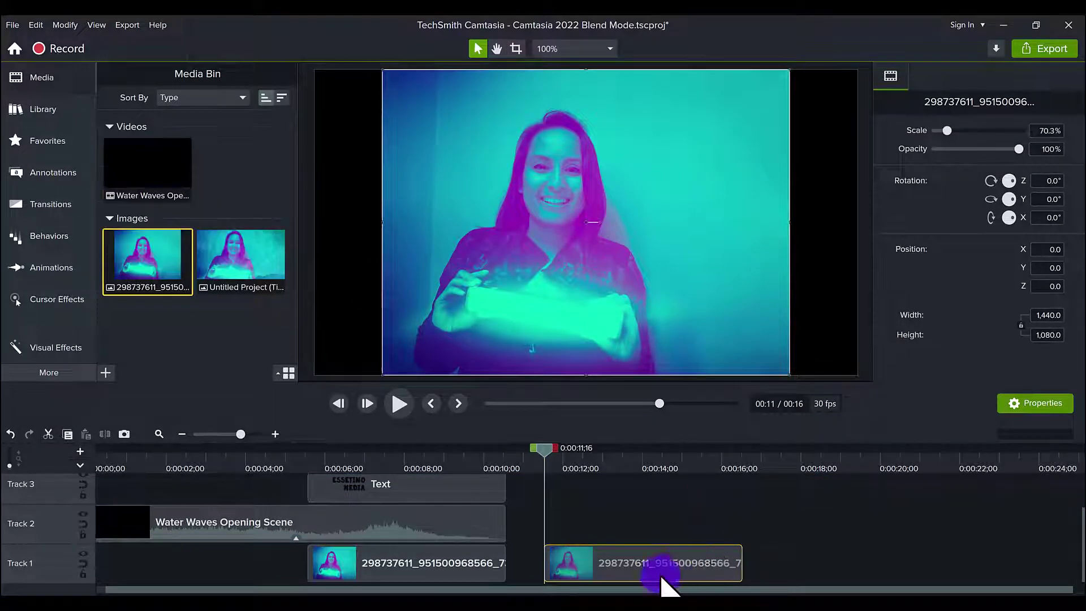
left_click_drag(674, 563, 949, 563)
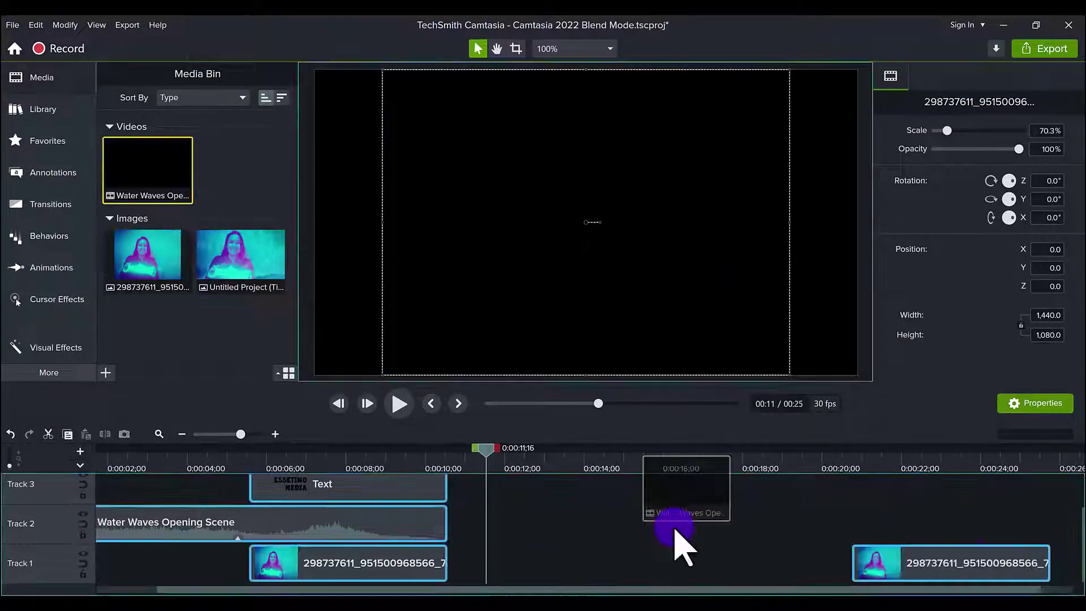
left_click_drag(671, 526, 635, 528)
Step: Preview the frames around 0:00:22–0:00:23 and another point on the timeline
left_click(912, 449)
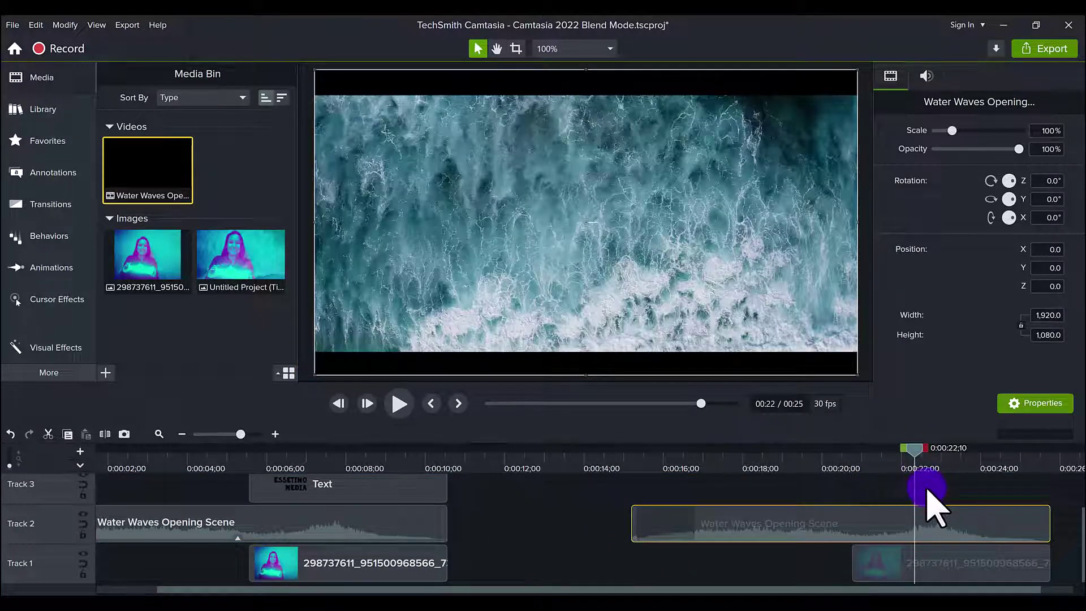
left_click(919, 487)
left_click(950, 452)
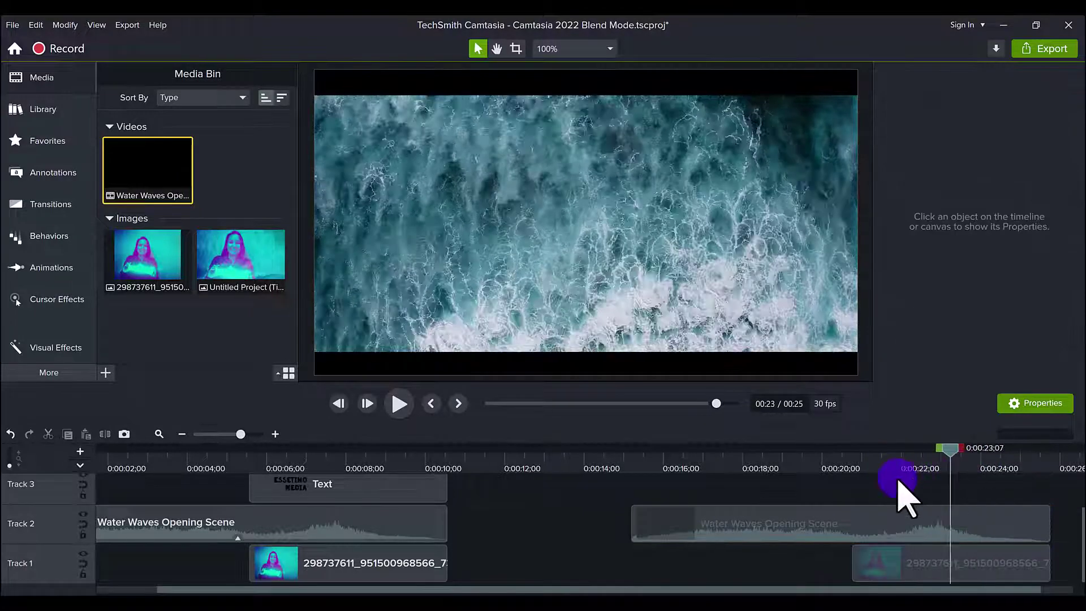
mouse_move(897, 481)
left_mouse_down()
mouse_move(854, 485)
mouse_move(902, 498)
left_mouse_up()
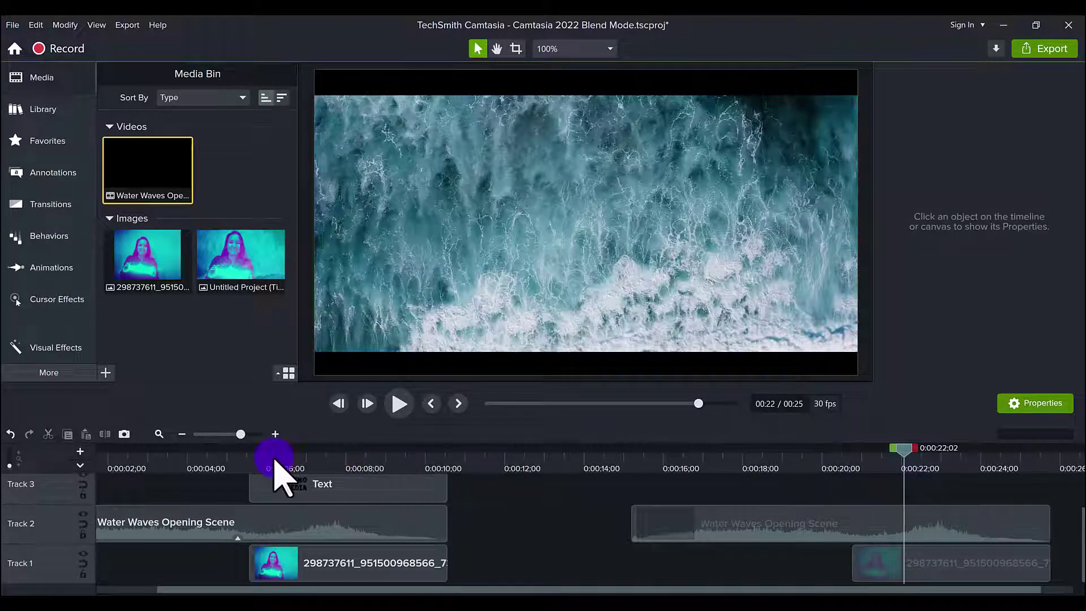
left_click(274, 460)
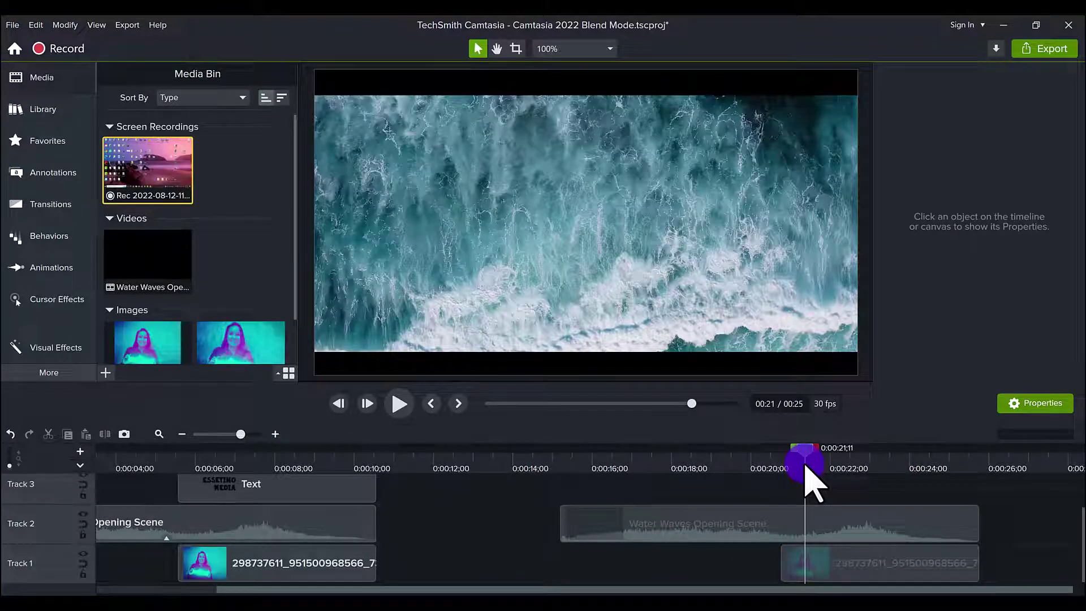
left_click(26, 352)
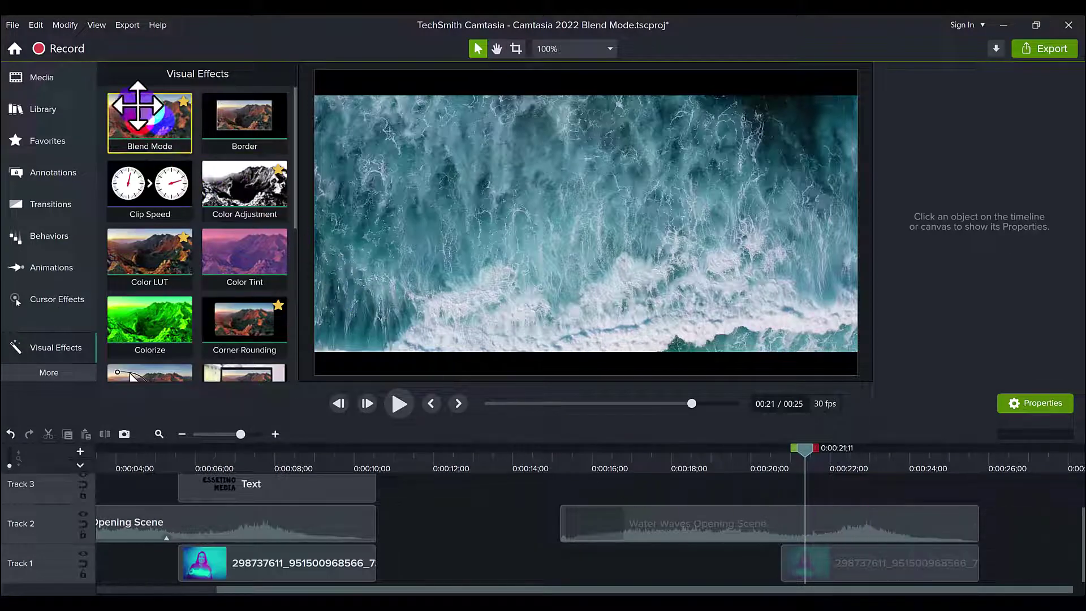
Step: Apply Blend Mode to the Track 2 Water Waves clip and set its mode to Soft Light
left_click_drag(135, 109, 841, 523)
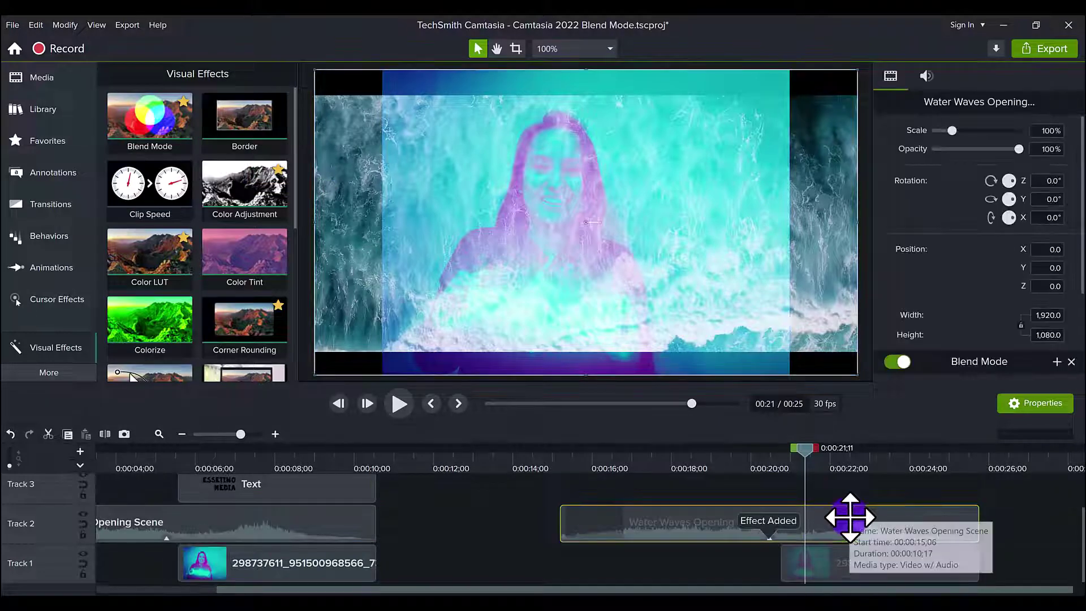
scroll(1019, 291, "down", 2)
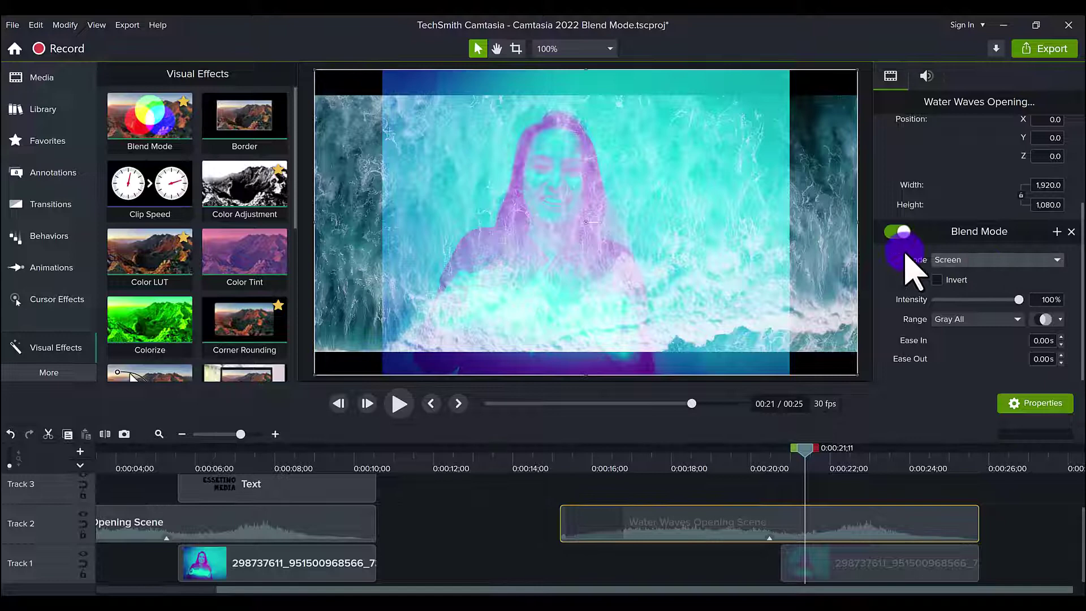
left_click(956, 261)
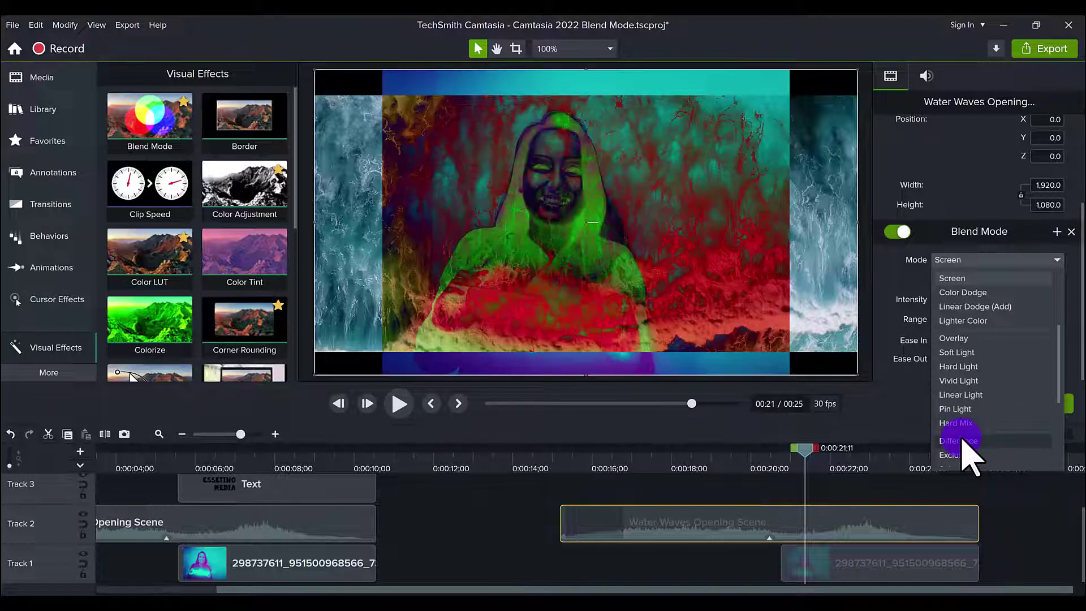
left_click(957, 352)
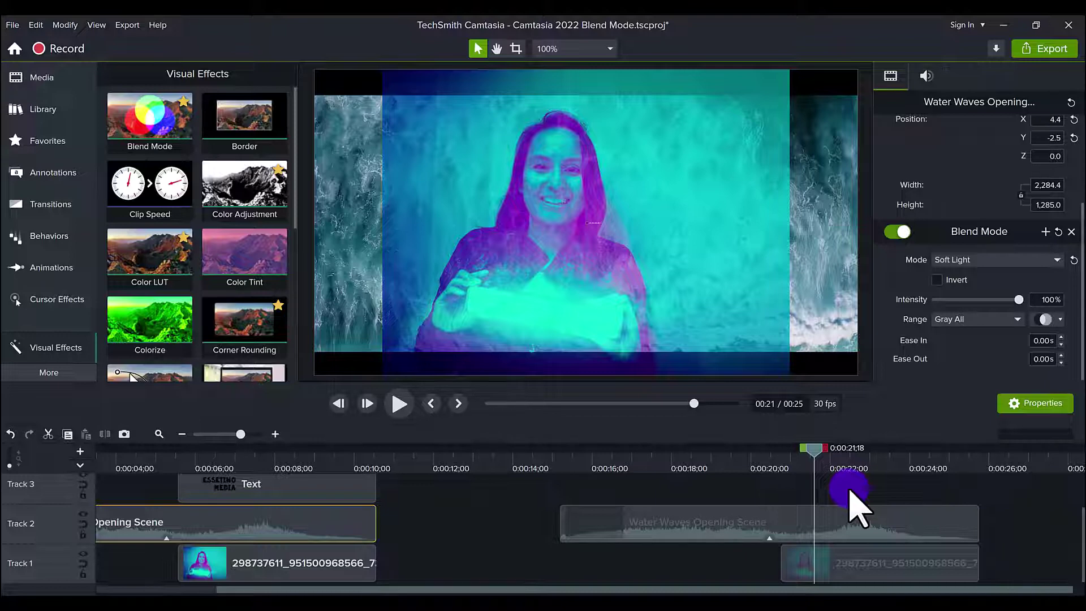
Step: Enlarge the Track 1 woman photo to about 82%, stretching its corners outward
left_click(831, 565)
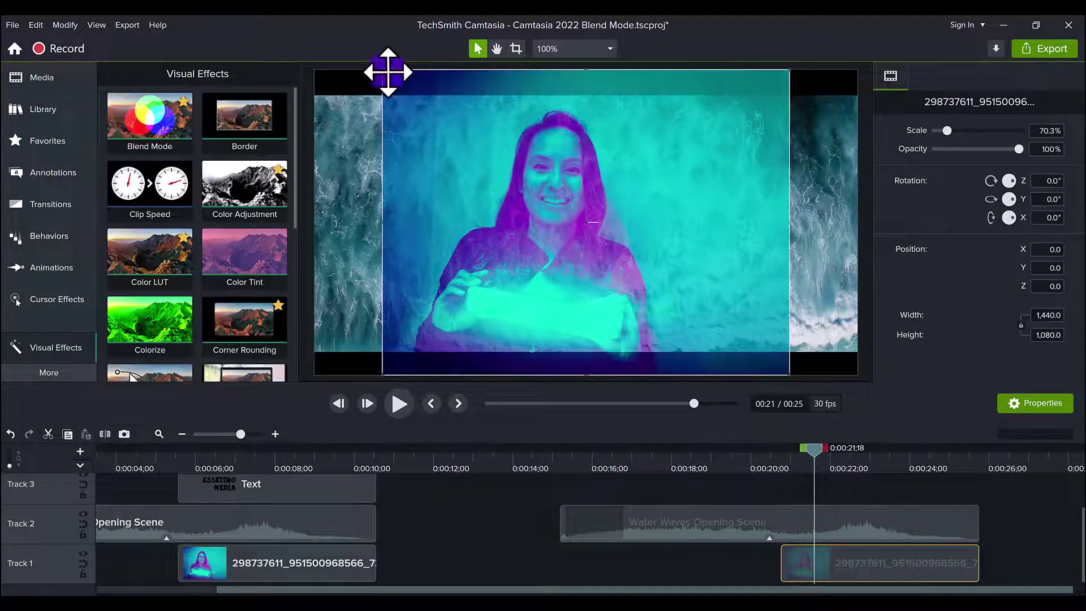
left_click_drag(383, 70, 314, 67)
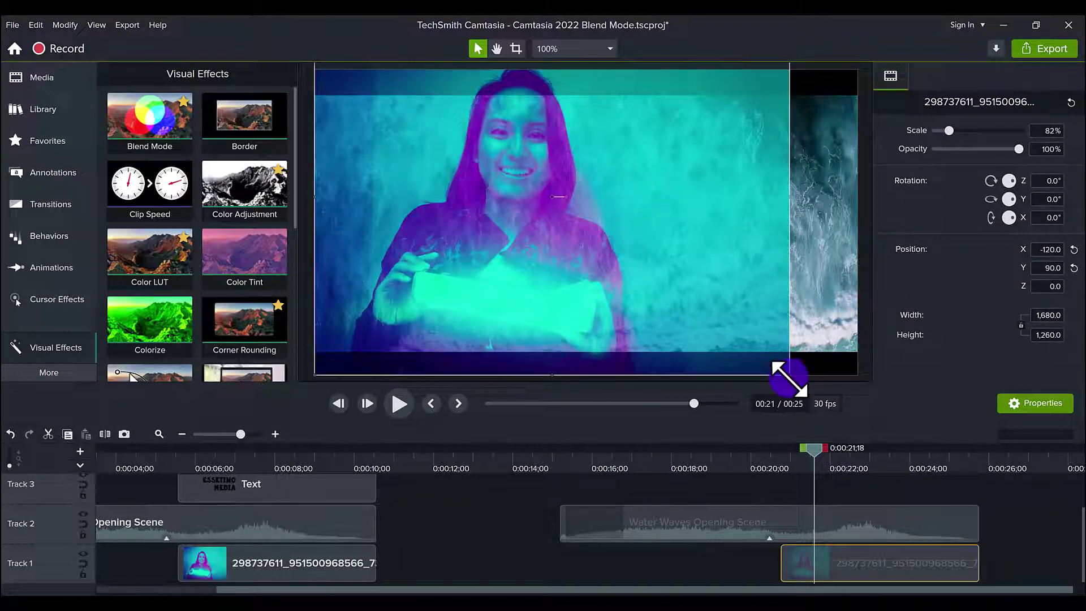
left_click_drag(800, 380, 855, 390)
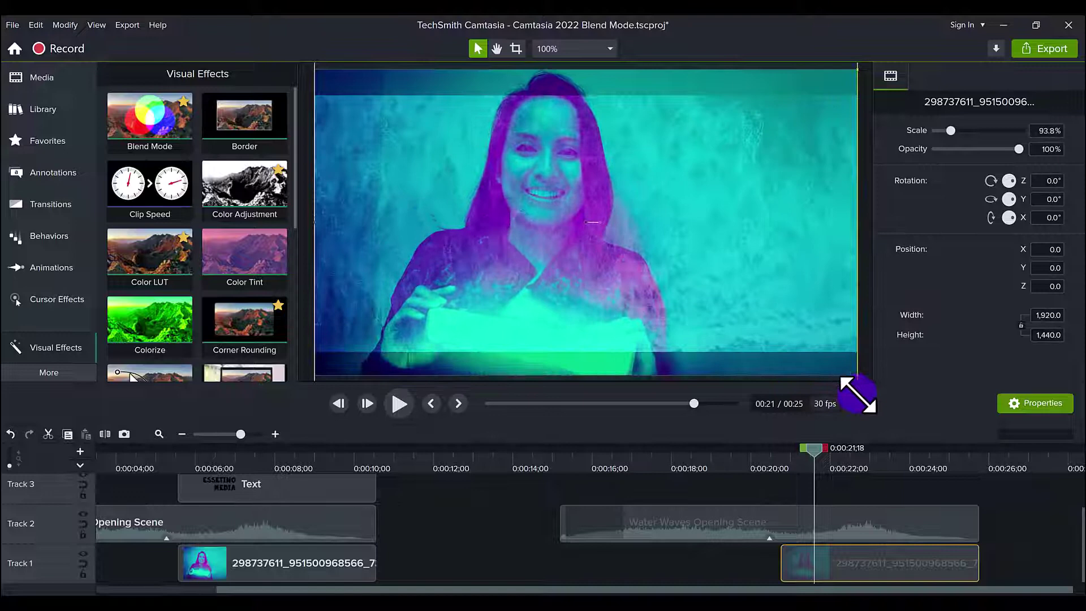
Step: Stretch the Water Waves video from both corners to cover the canvas
left_click(581, 231)
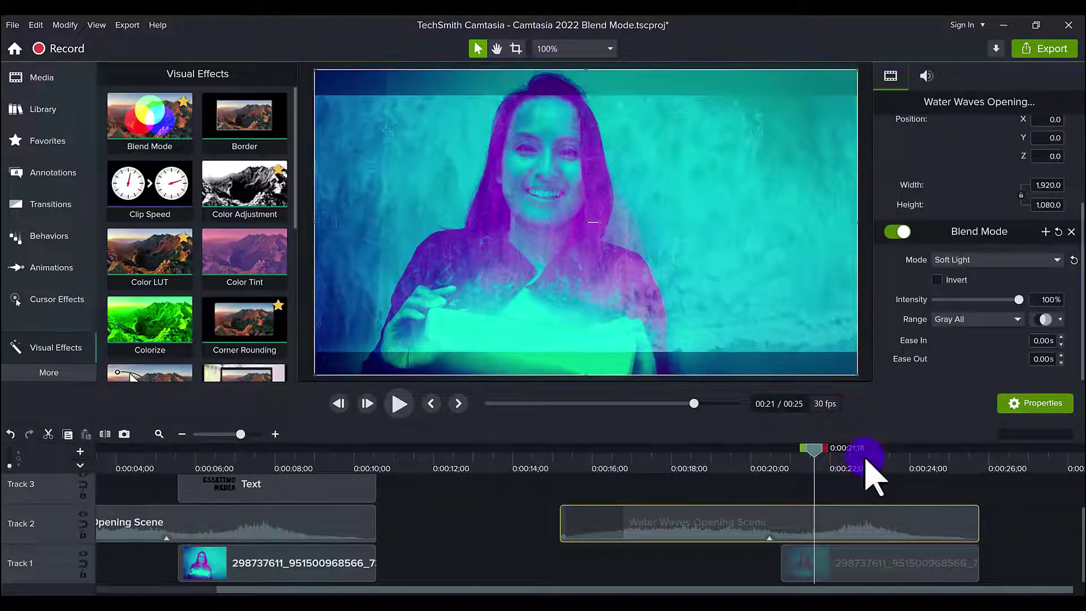
left_click(866, 560)
left_click(760, 518)
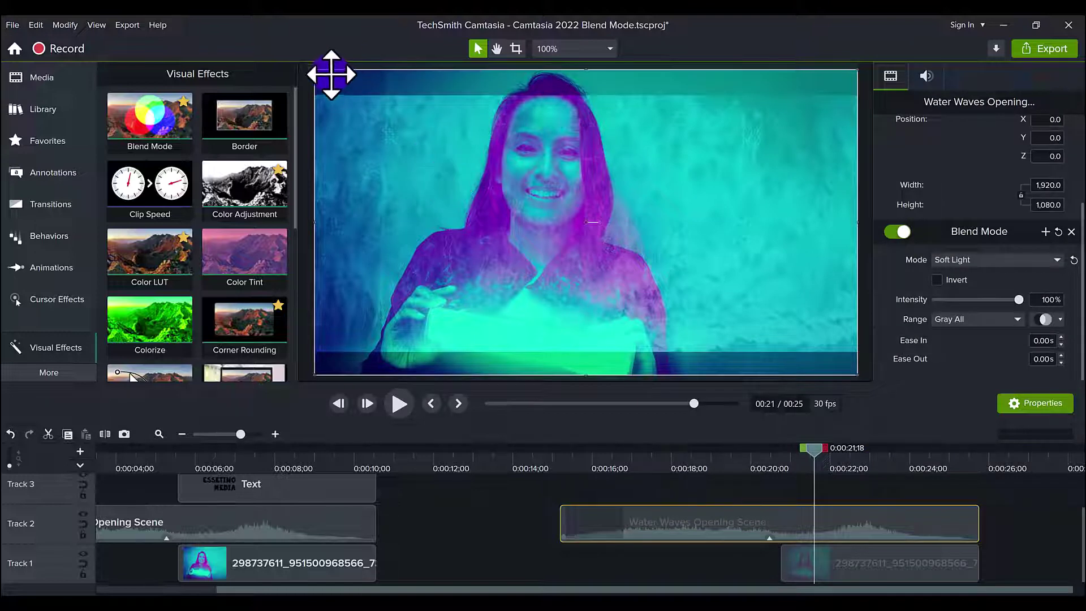
left_click_drag(315, 71, 261, 51)
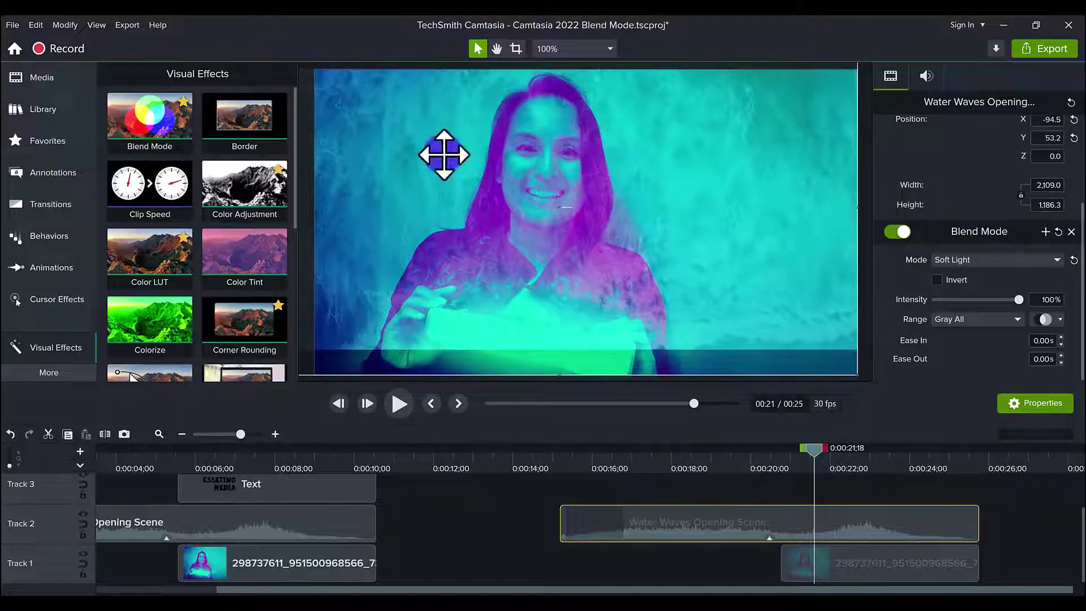
left_click_drag(857, 375, 897, 417)
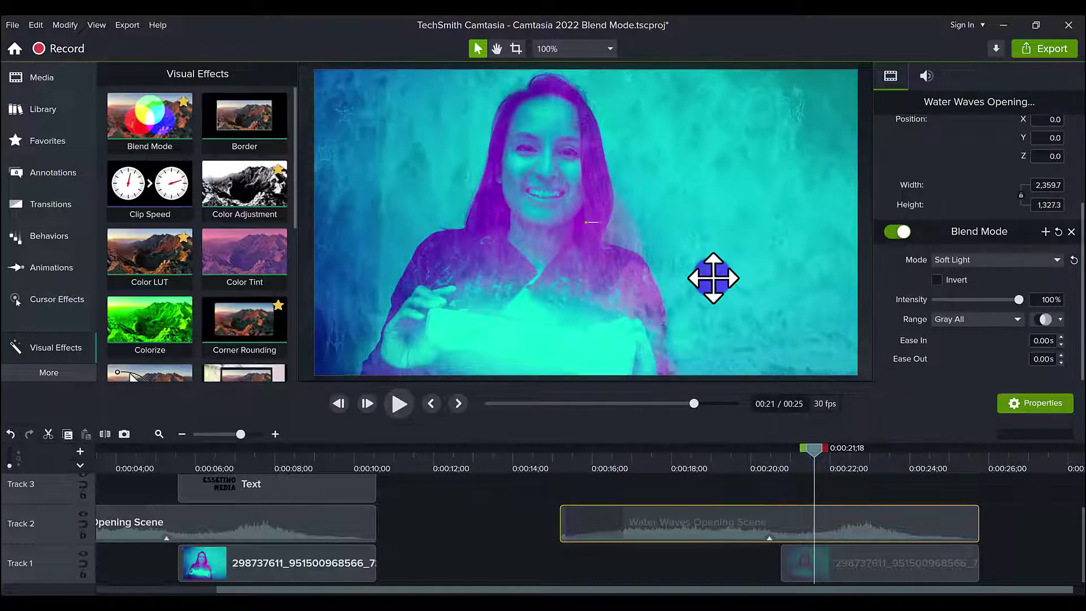
Step: Lower the Water Waves clip's Blend Mode intensity to 72%
left_click(885, 569)
left_click(892, 521)
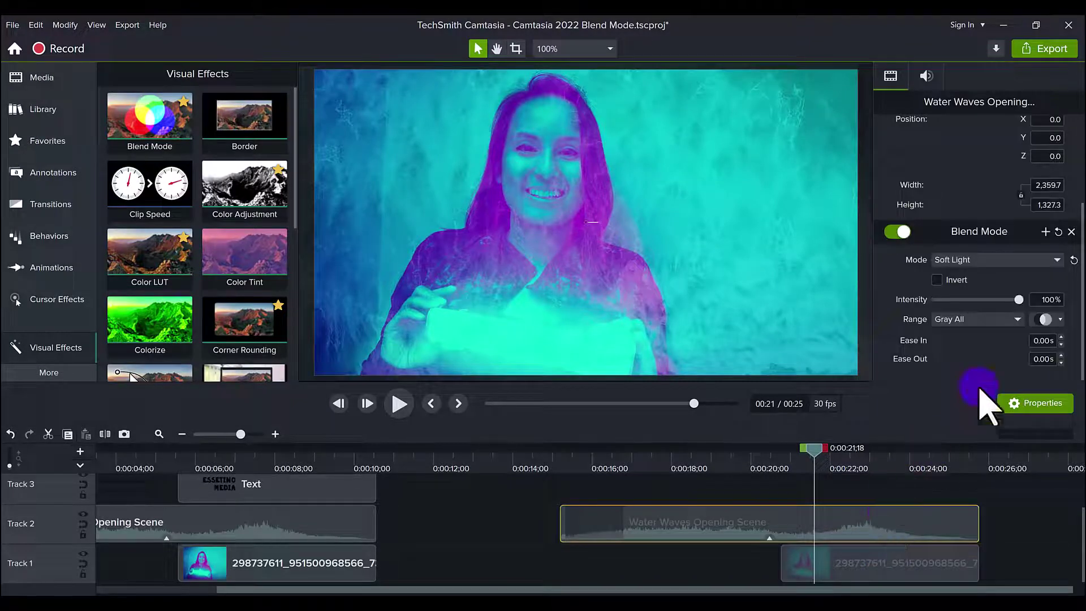
mouse_move(1019, 300)
left_mouse_down()
mouse_move(986, 299)
mouse_move(1030, 301)
left_mouse_up()
Step: Set the ESSETINO MEDIA title clip to full opacity
left_click(323, 485)
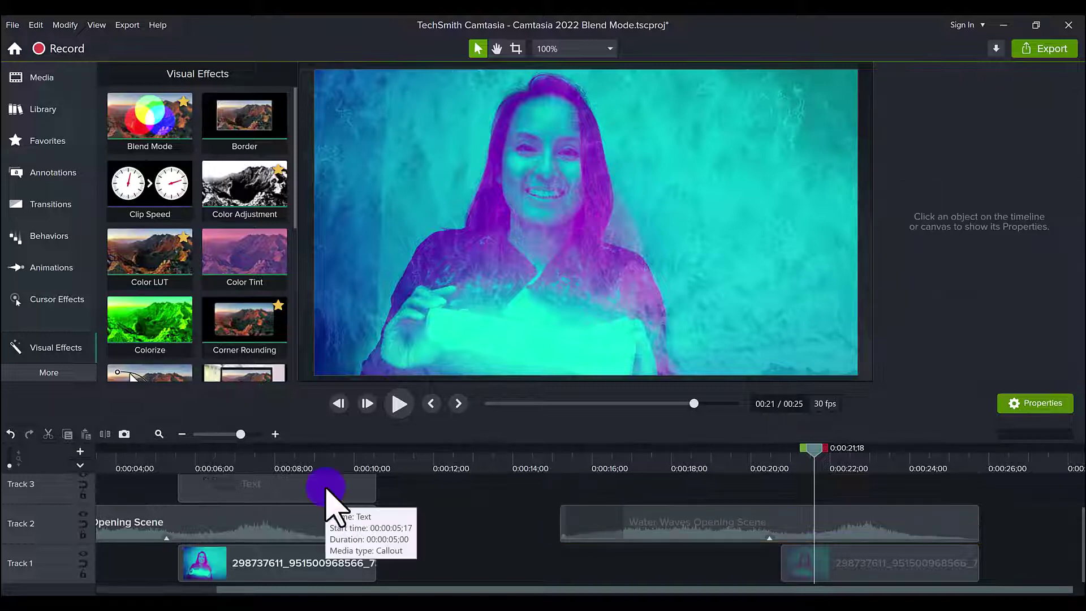
left_click(317, 450)
left_click_drag(317, 451, 315, 450)
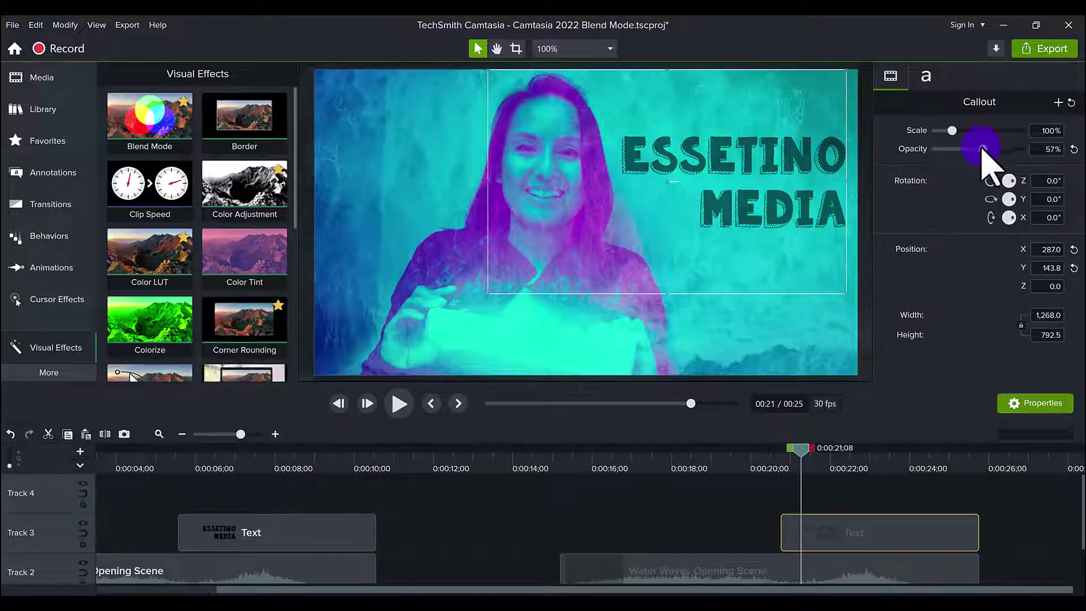
left_click_drag(987, 150, 1052, 154)
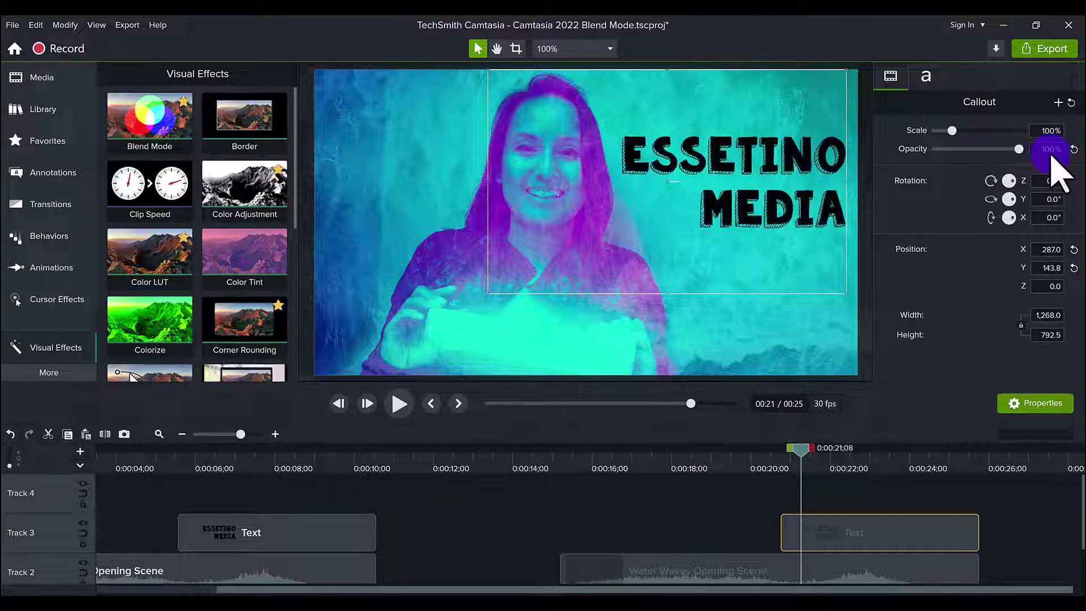
Step: Reduce the Water Waves opacity, then fade the title to about 63% and deselect it
left_click(869, 332)
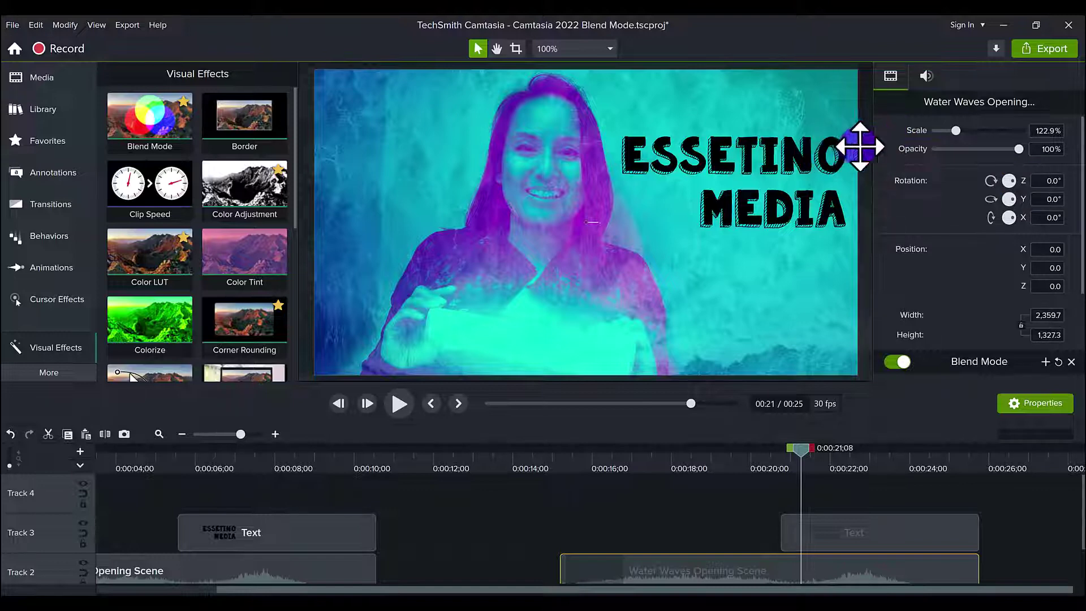
left_click_drag(1018, 148, 1047, 165)
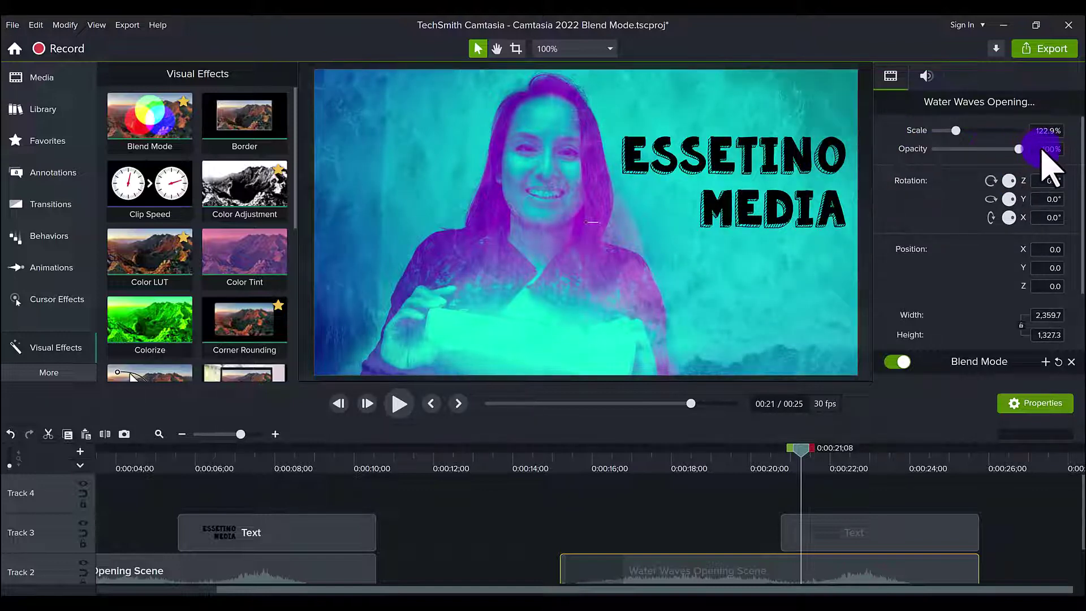
left_click(856, 534)
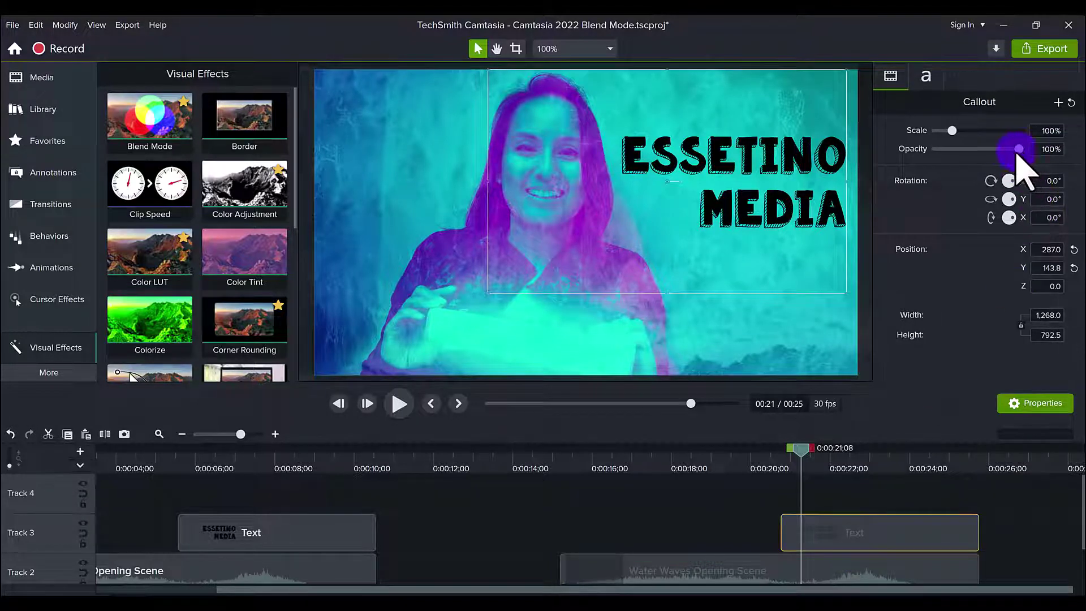
left_click_drag(1018, 150, 988, 149)
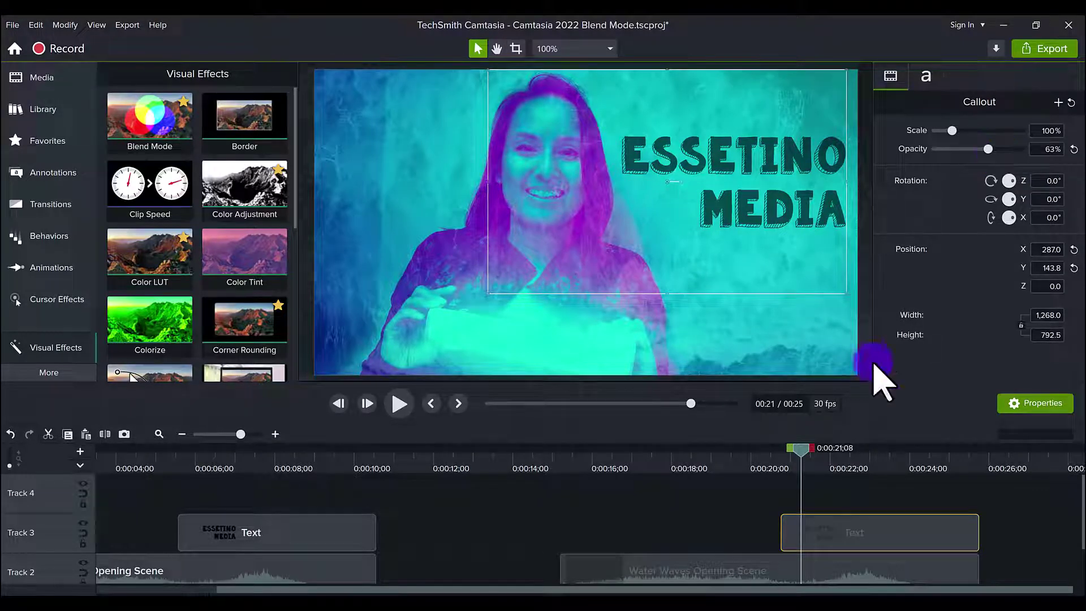
left_click(683, 501)
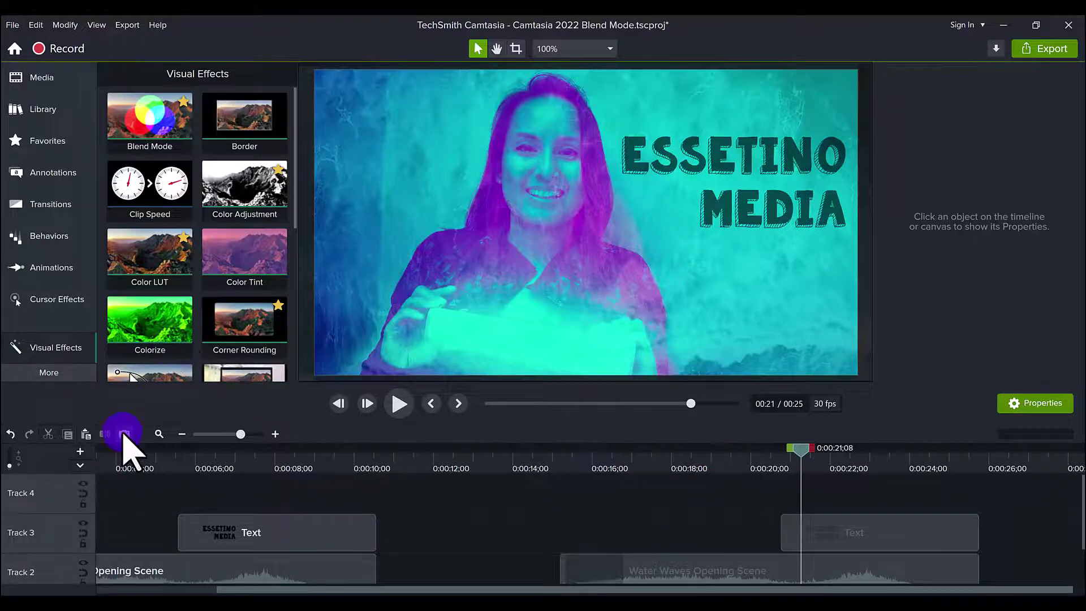
Step: Preview the Untitled Project still image from the Media bin
left_click(51, 267)
left_click(23, 77)
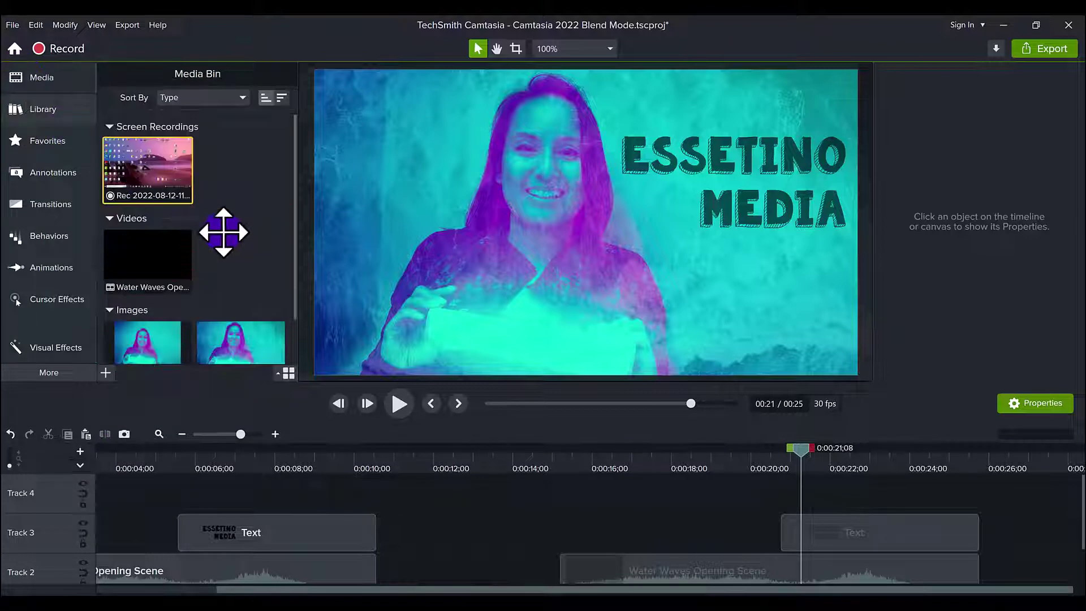
double_click(231, 319)
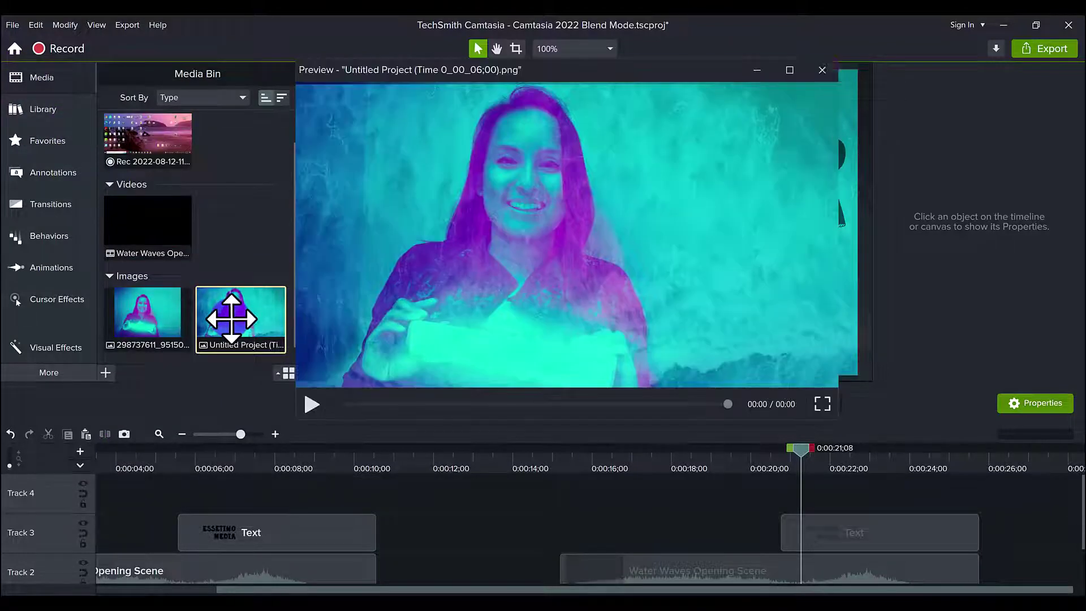
left_click(822, 70)
Step: Play the blend from 0:20 through to 0:25
scroll(1066, 552, "down", 2)
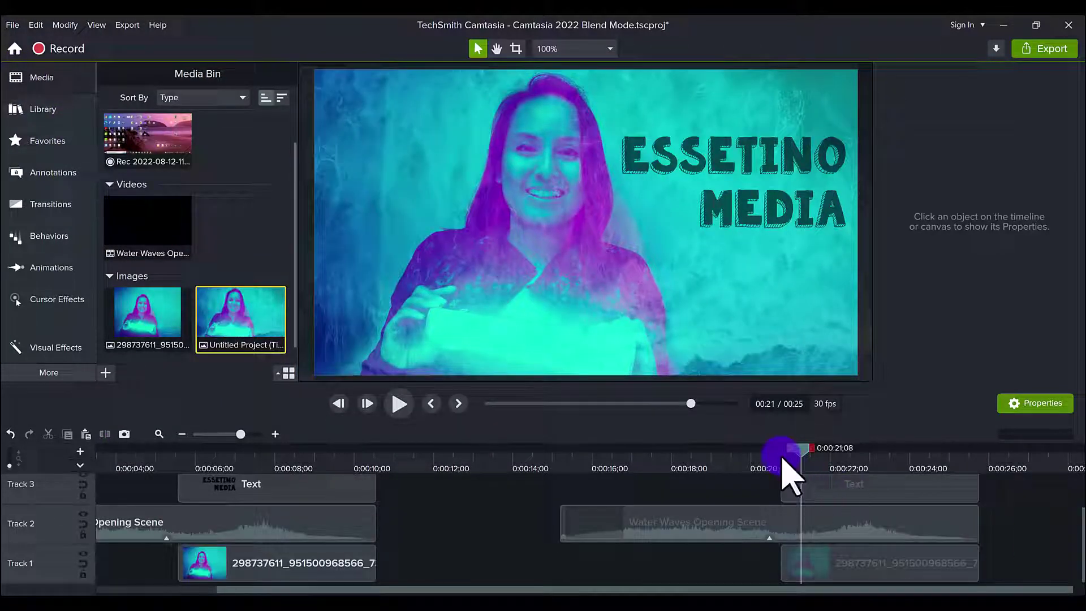
left_click_drag(800, 450, 790, 450)
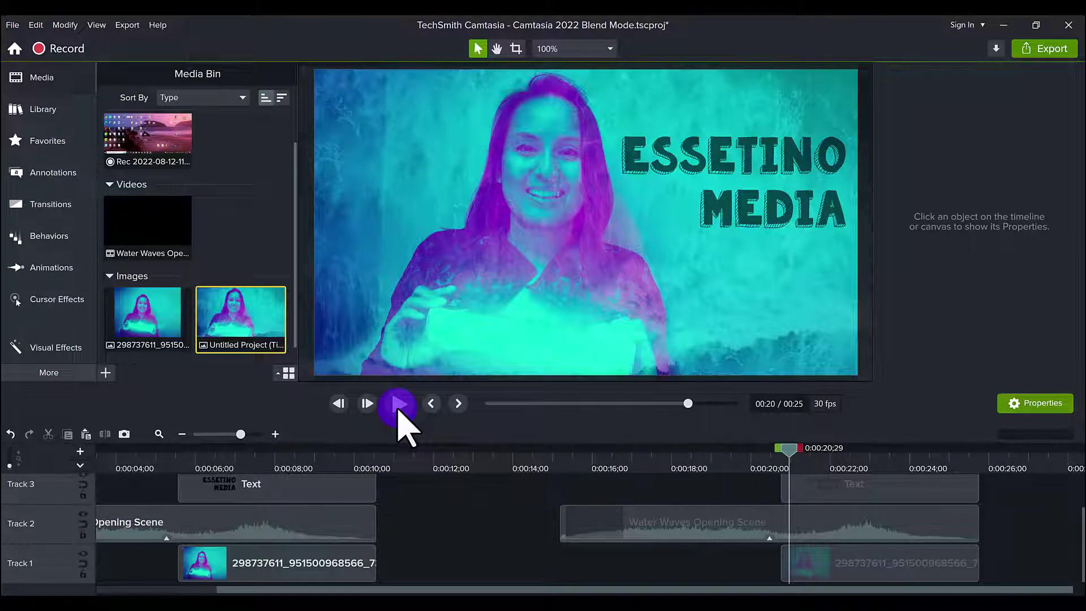
left_click(399, 412)
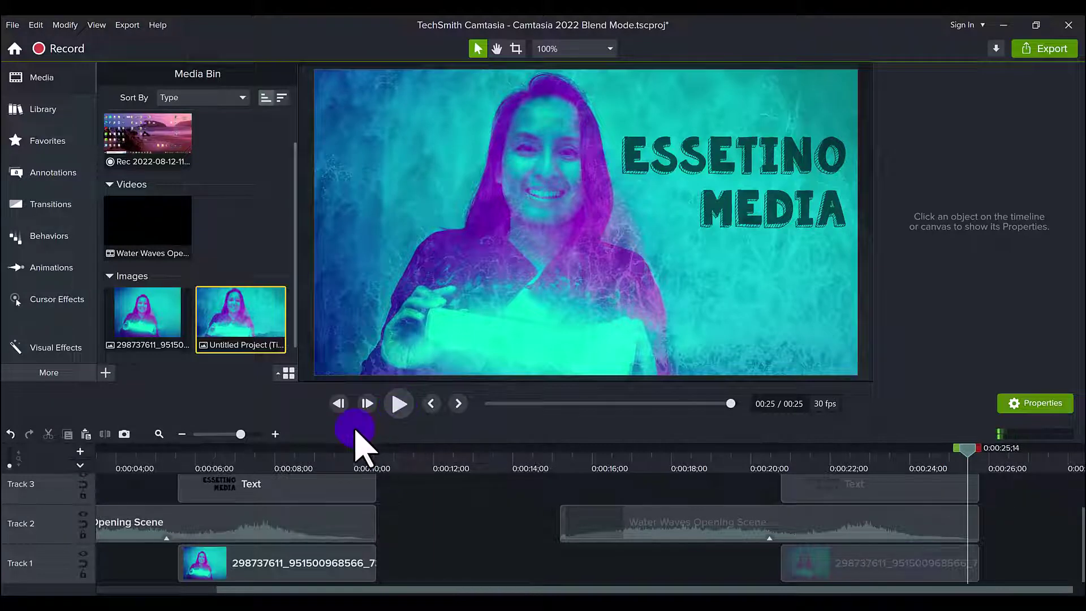
left_click(1012, 528)
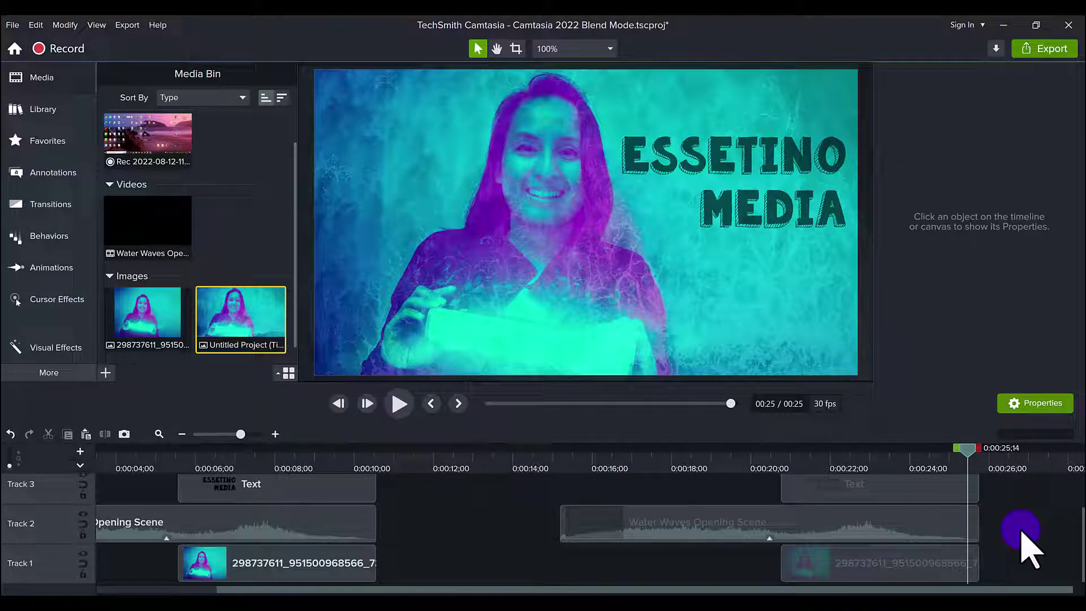
scroll(1021, 532, "up", 1)
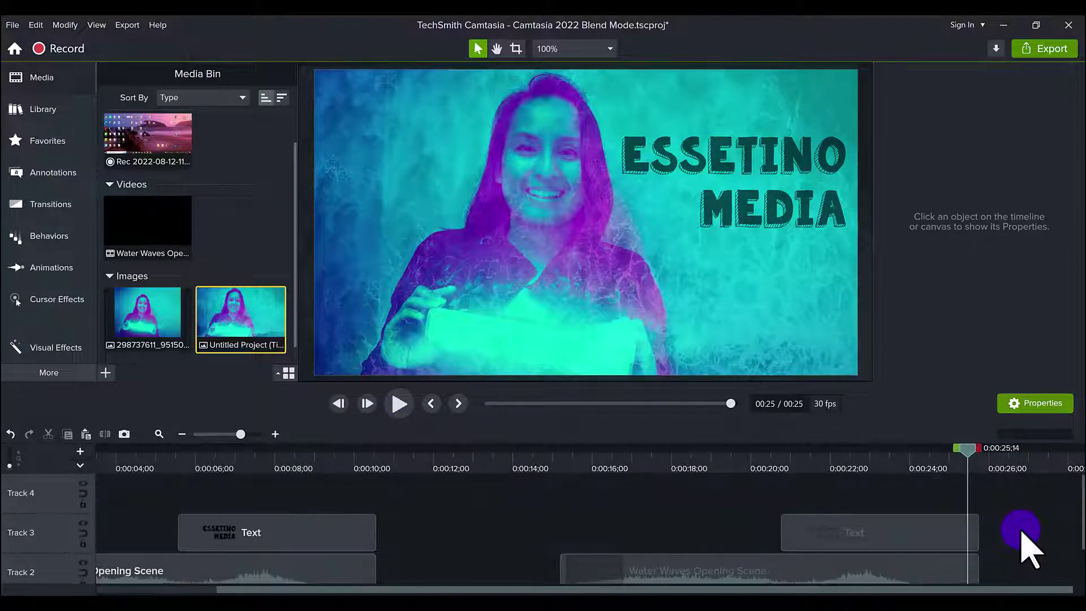